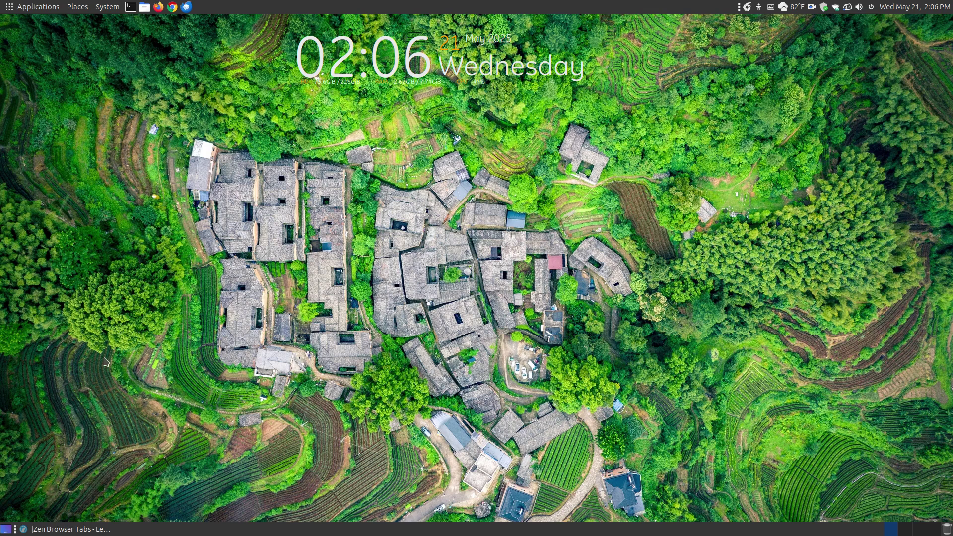
Step: Restore the minimized 'Zen Browser Tabs' tutorial window from the taskbar
left_click(74, 528)
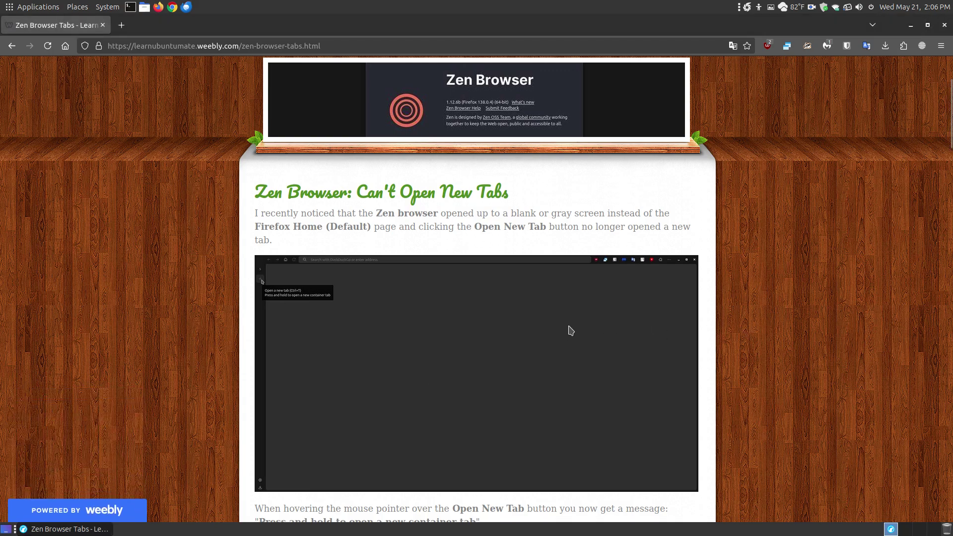
Step: Scroll the 'Zen Browser: Can't Open New Tabs' article down to its Solution section
scroll(563, 330, "down", 3)
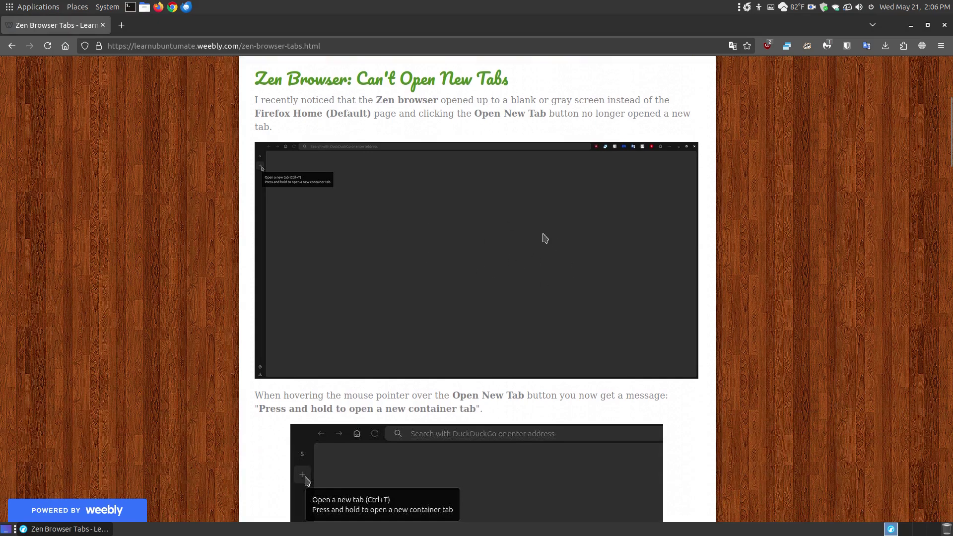
scroll(518, 238, "down", 5)
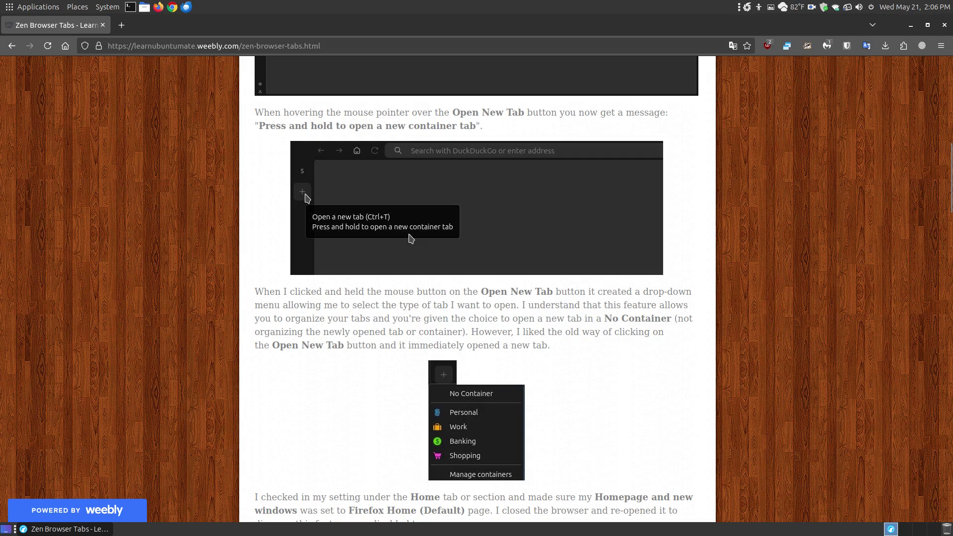
scroll(404, 253, "down", 3)
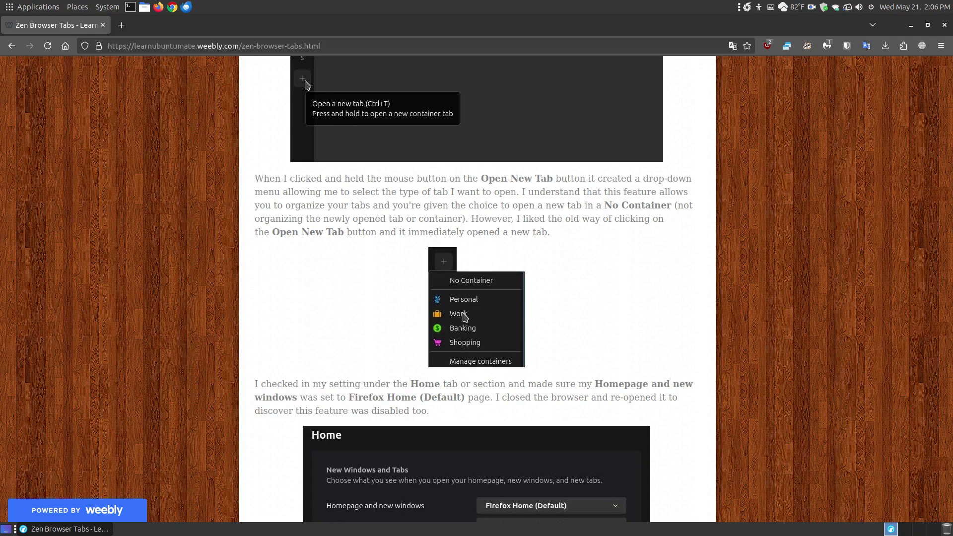
scroll(419, 254, "down", 2)
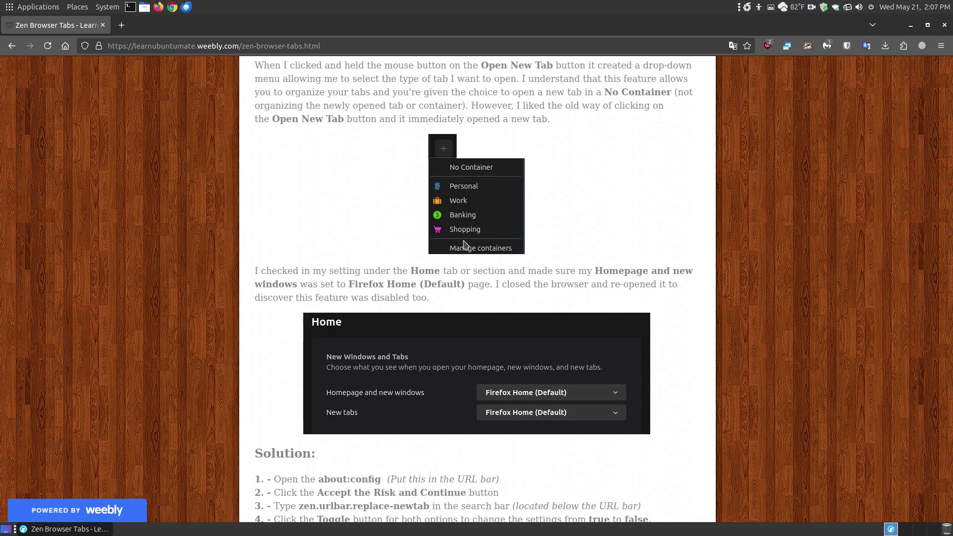
scroll(464, 243, "up", 3)
Step: Review the six Solution steps and about:config screenshot, then minimize the tutorial window
scroll(467, 298, "down", 5)
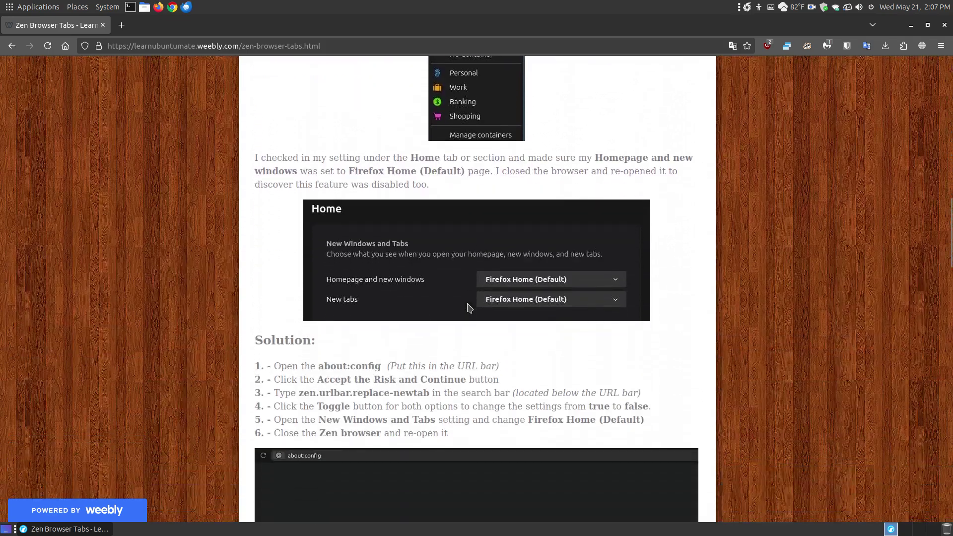
scroll(468, 308, "down", 1)
scroll(468, 297, "up", 10)
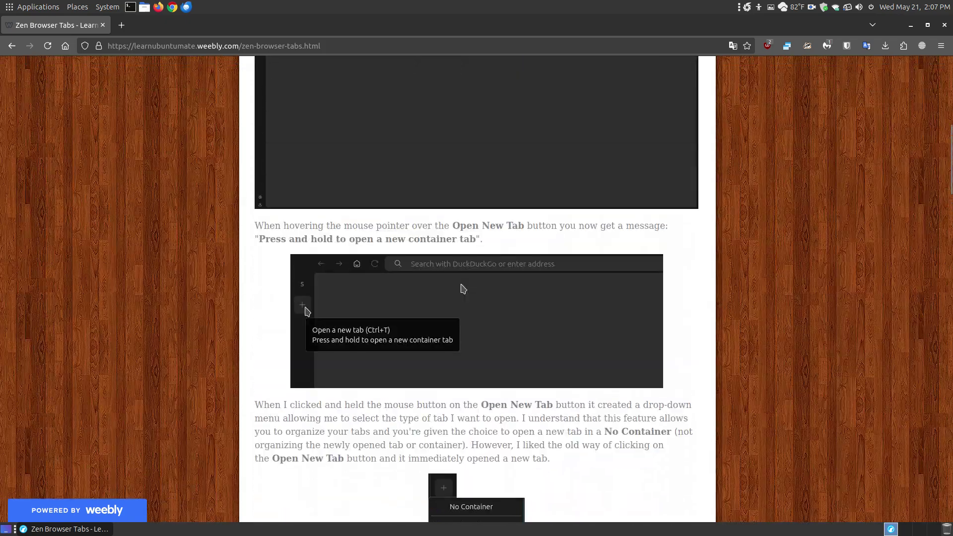
scroll(395, 198, "down", 10)
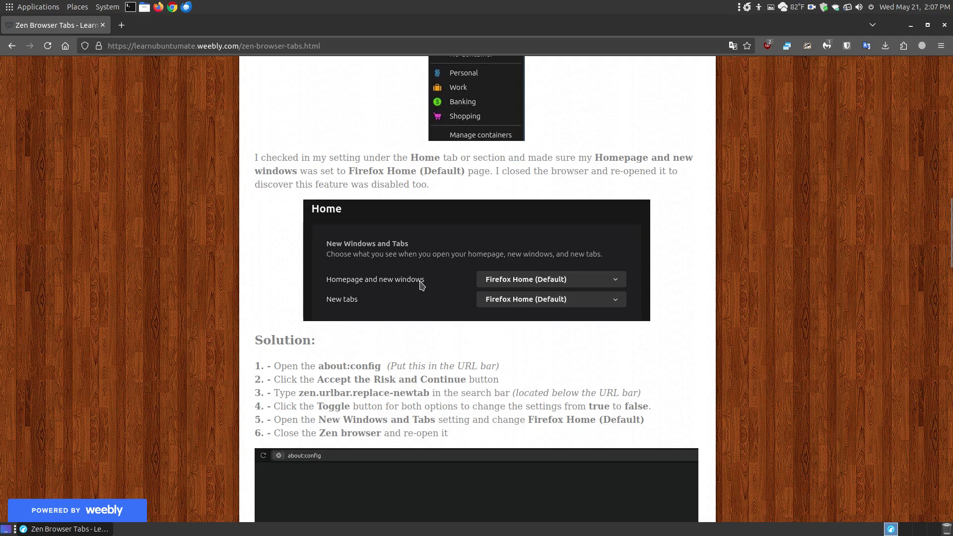
scroll(420, 284, "down", 5)
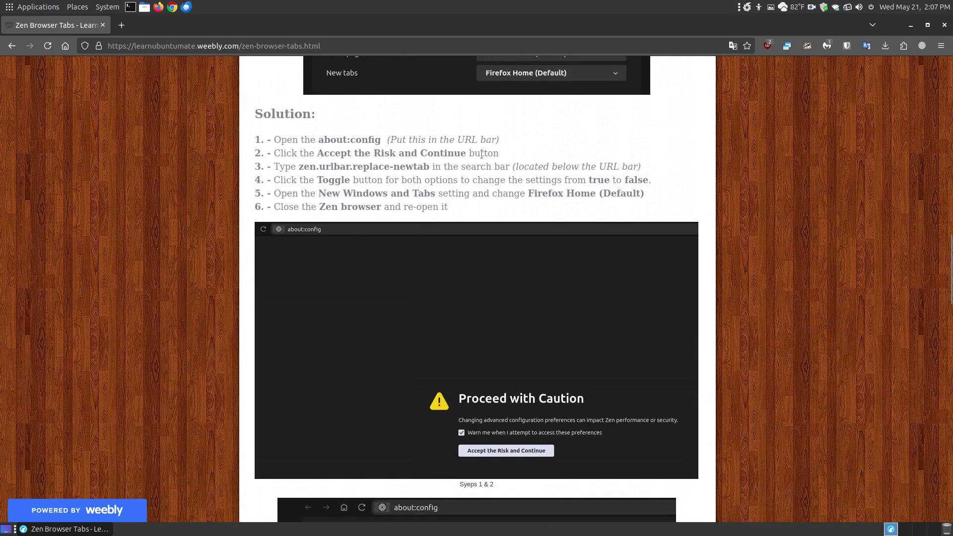
left_click(911, 24)
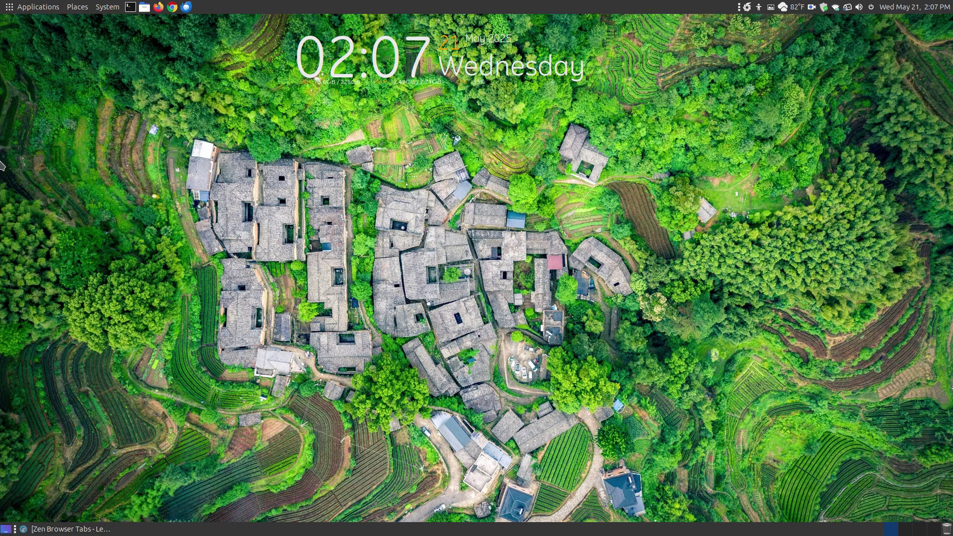
Step: Launch Zen Browser from Applications > Internet and open its Settings page
left_click(20, 9)
mouse_move(45, 93)
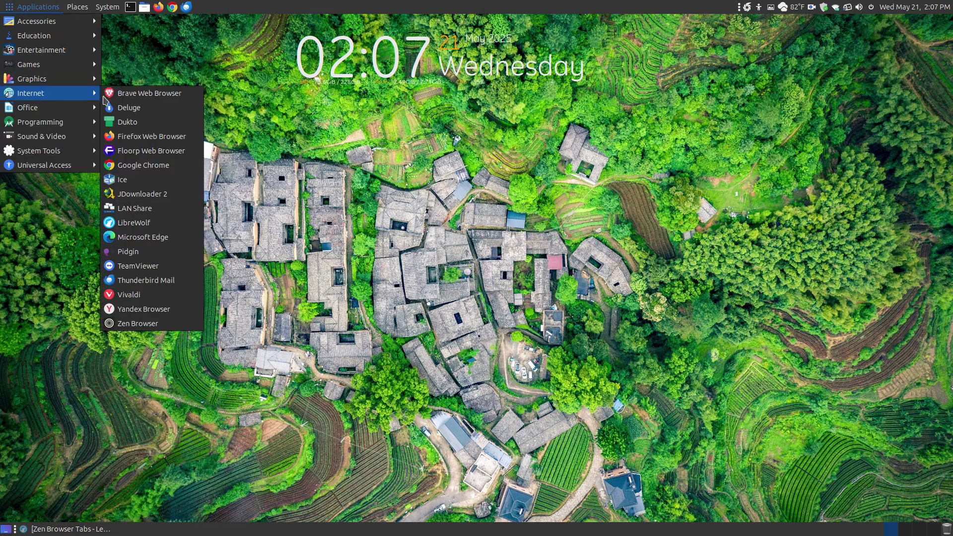
left_click(149, 323)
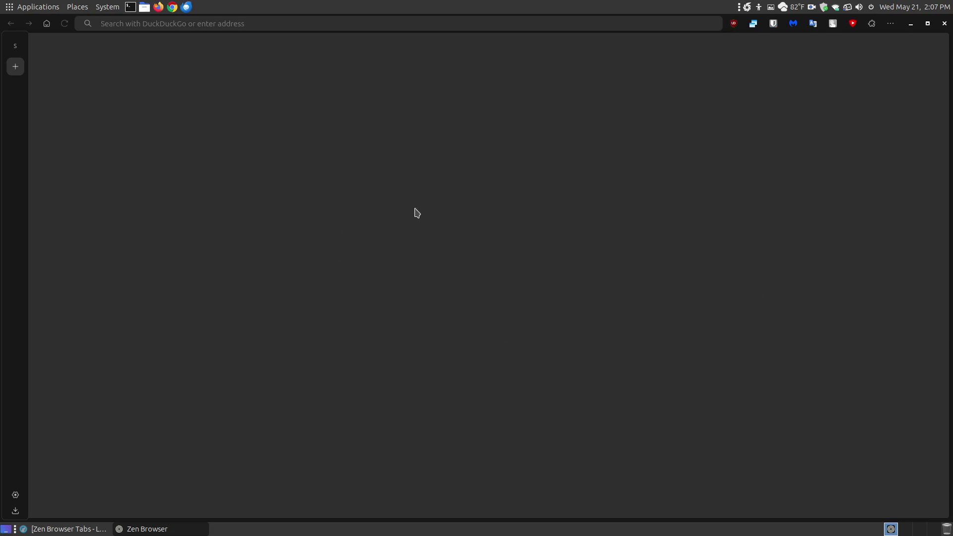
left_click(15, 495)
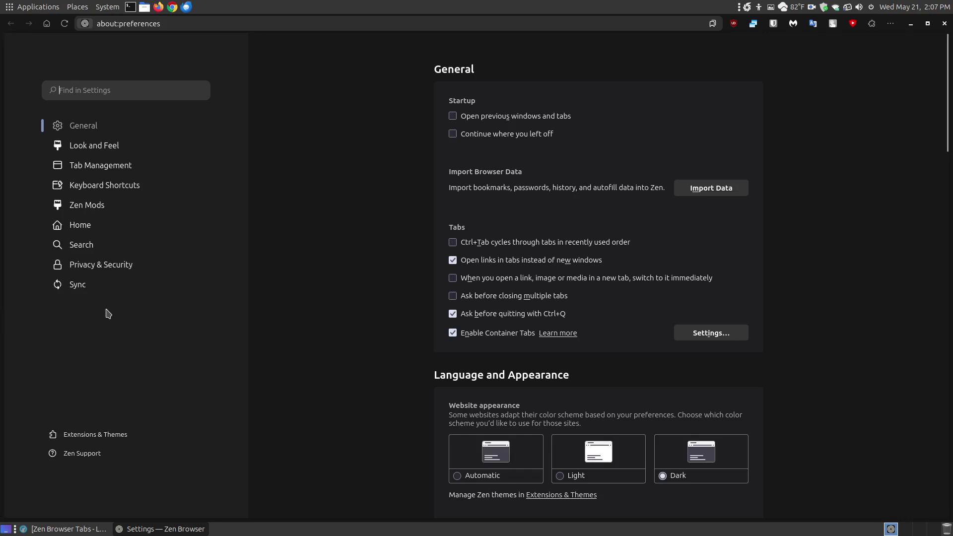
Step: Confirm Home settings show Firefox Home (Default) for new windows and tabs, then close Settings
left_click(72, 229)
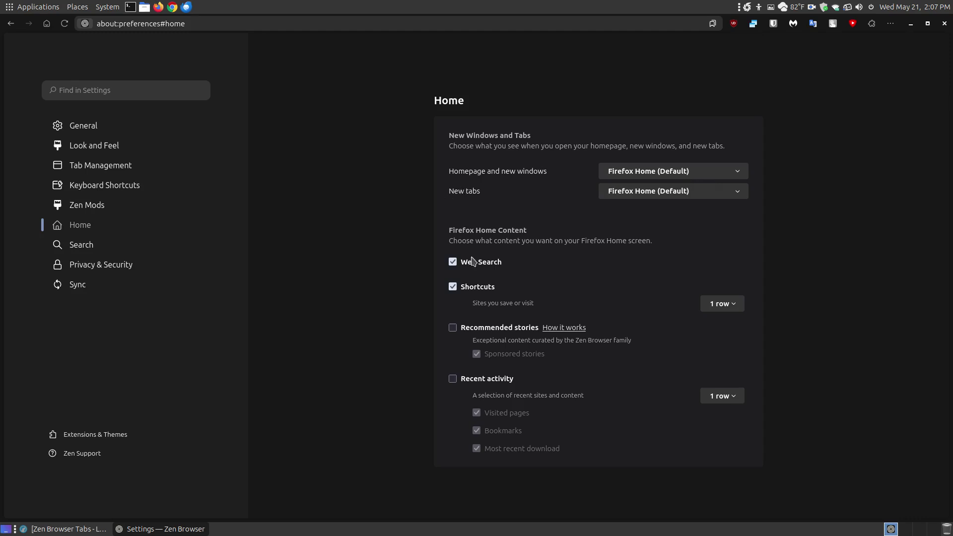
mouse_move(2, 248)
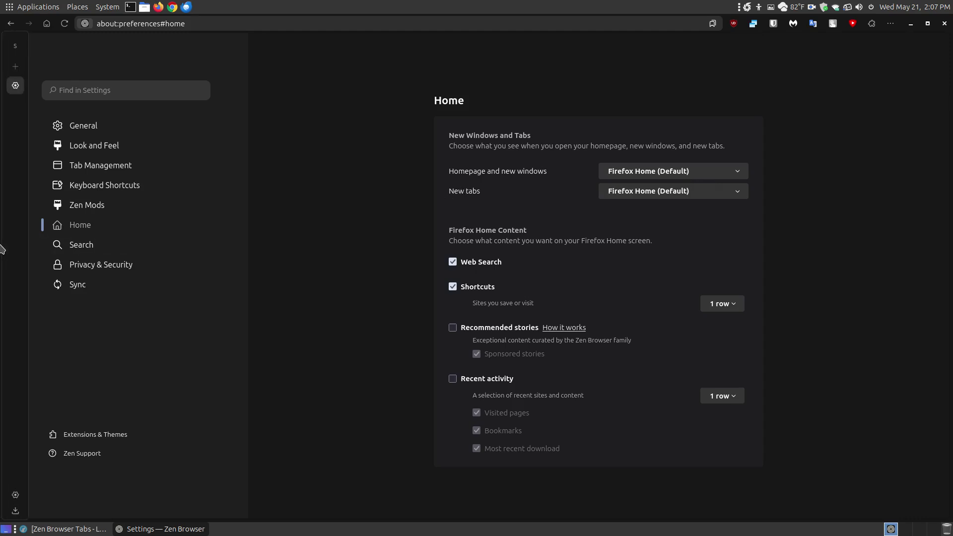
left_click(10, 80)
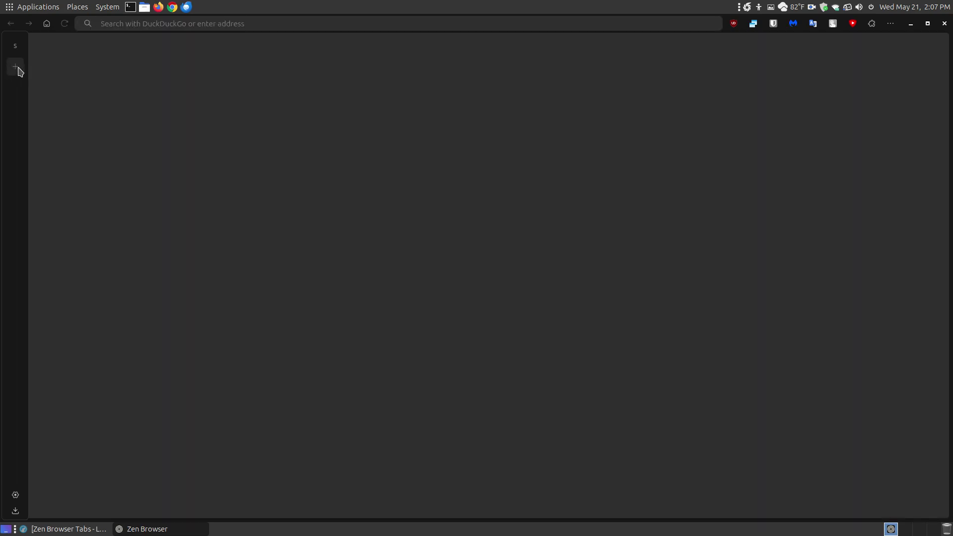
Step: Try new tabs via the + button, No Container option, and the container menu
left_click(18, 69)
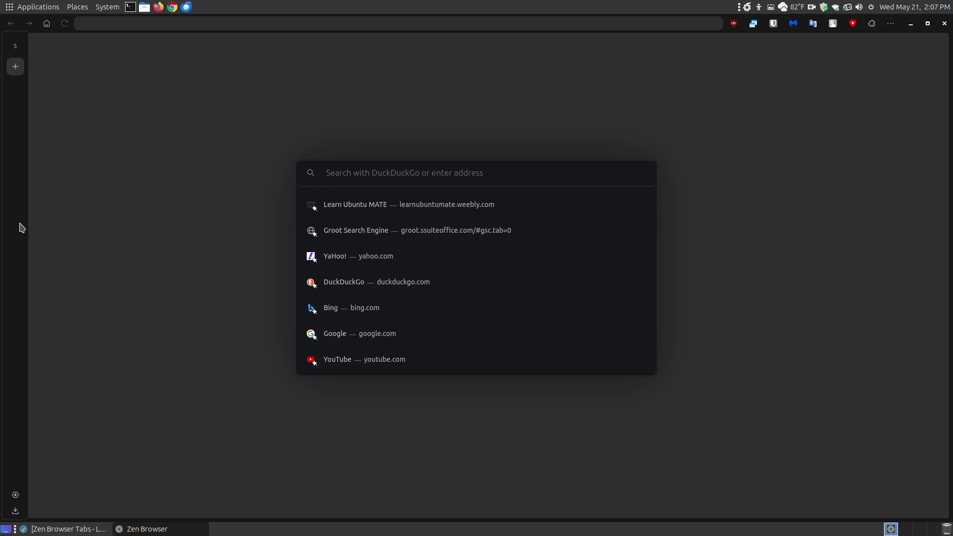
right_click(23, 72)
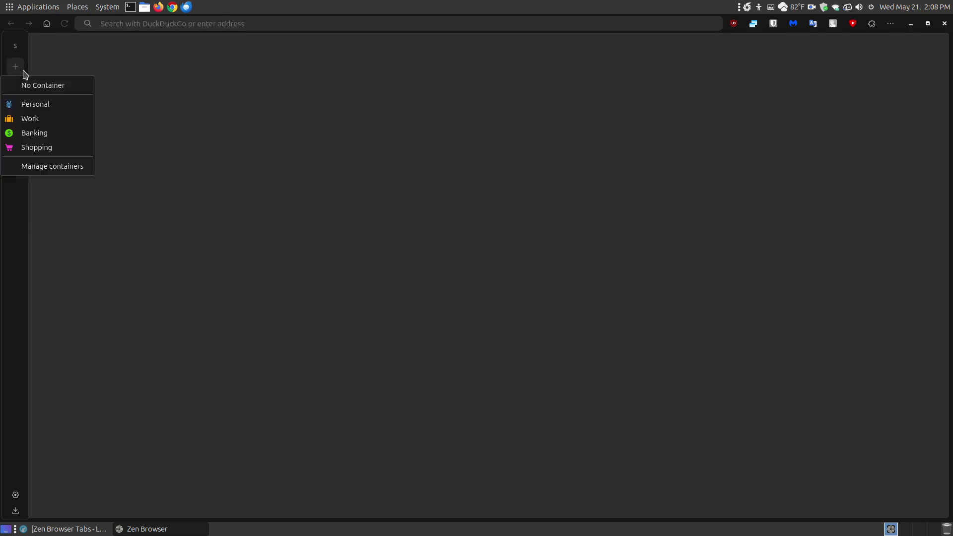
left_click(23, 87)
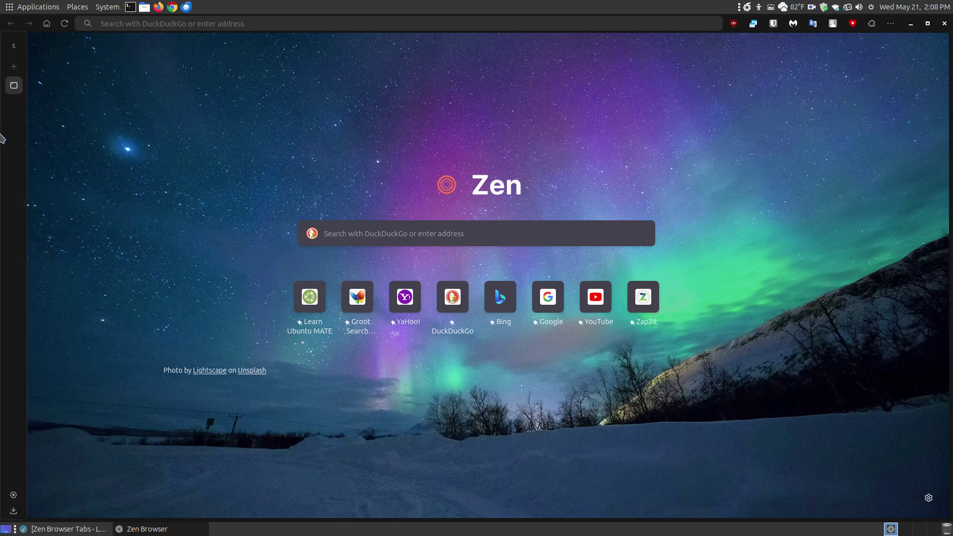
left_click(12, 83)
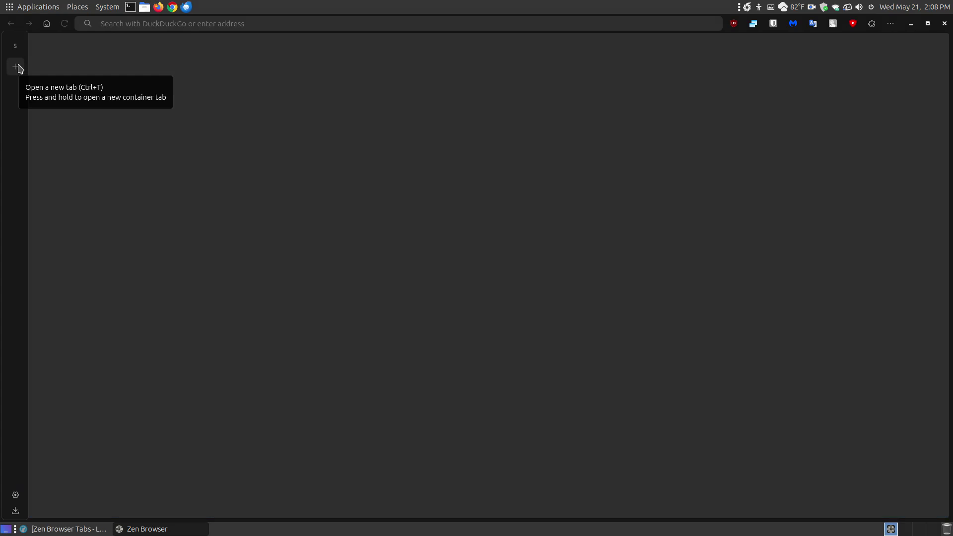
left_click_drag(20, 68, 37, 106)
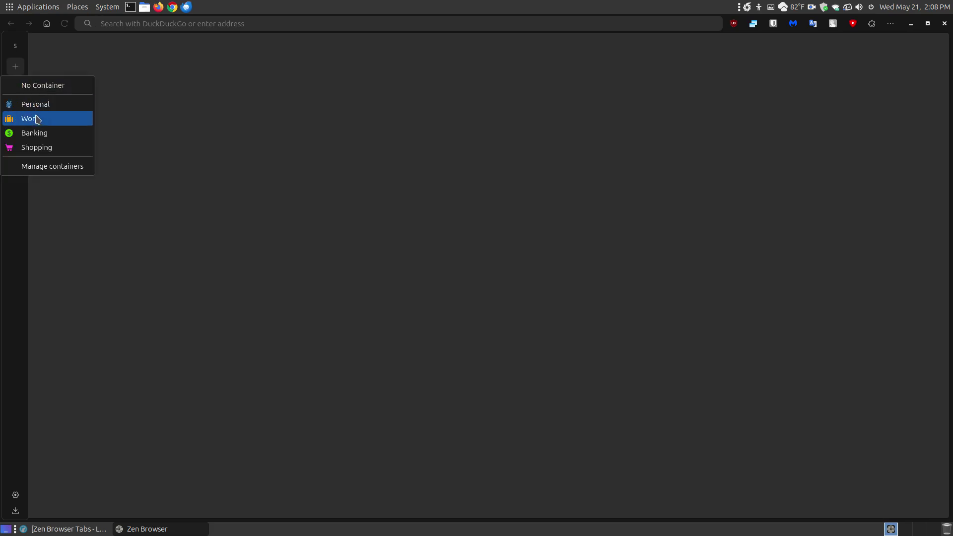
Step: View Manage containers listing Personal, Work, Banking and Shopping, then close that settings tab
left_click(51, 166)
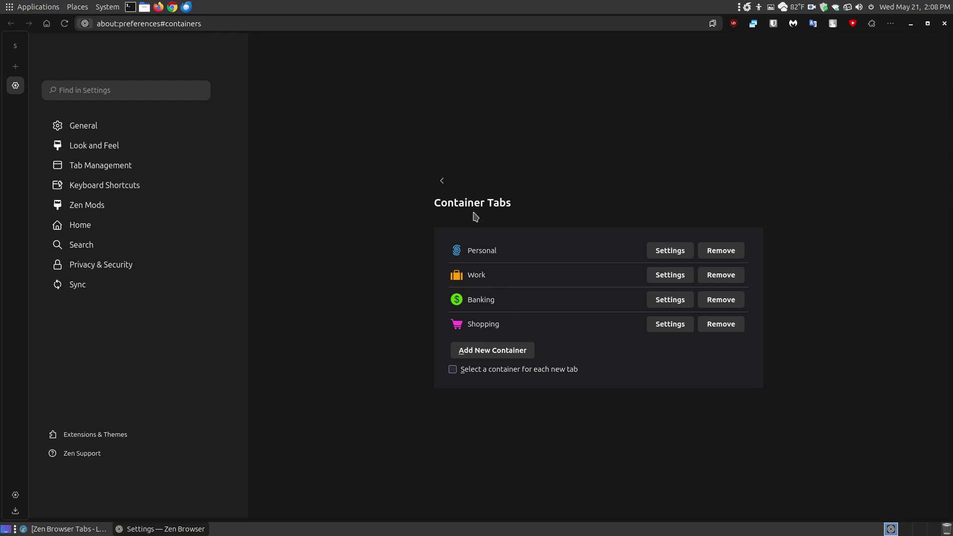
left_click(11, 78)
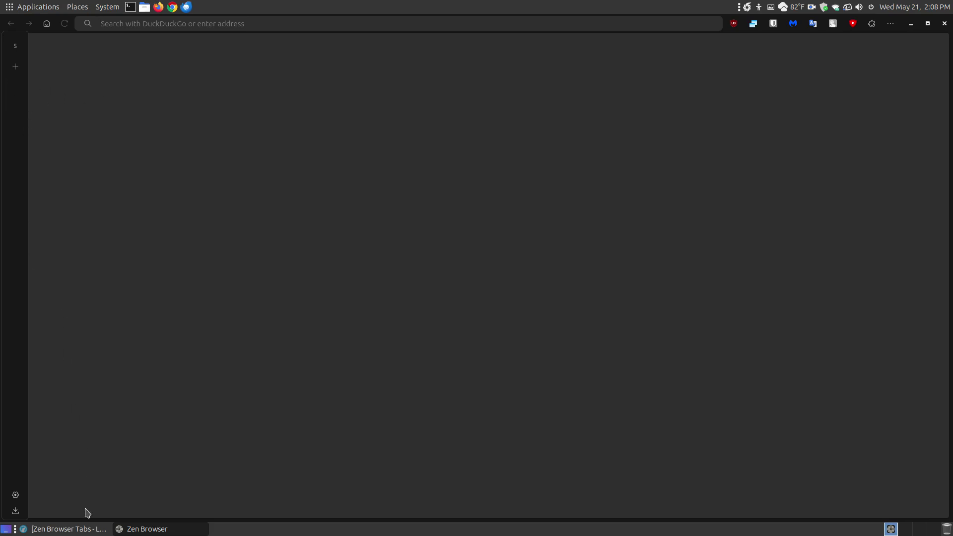
Step: Copy 'about:config' from the tutorial's step 1 and return to Zen Browser's address bar
left_click(84, 528)
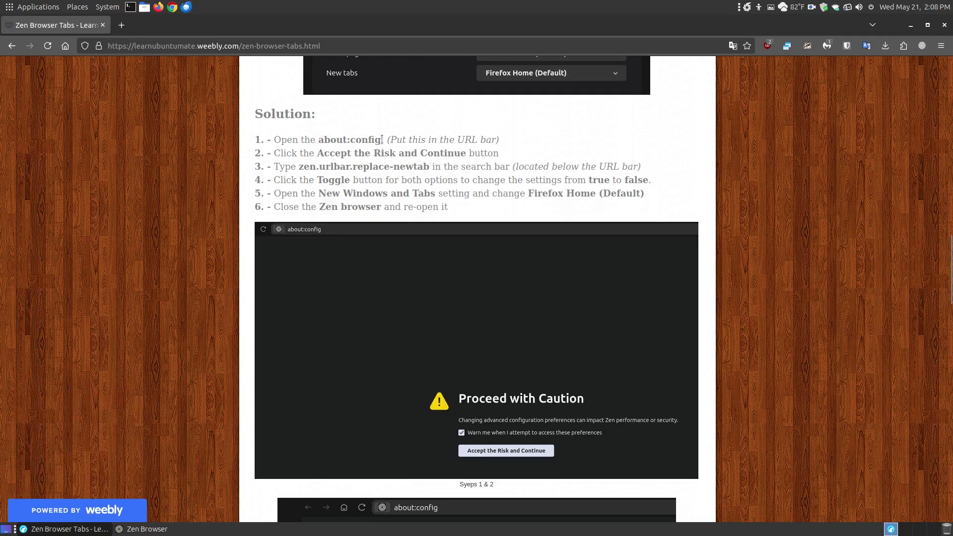
left_click_drag(382, 140, 323, 140)
right_click(334, 139)
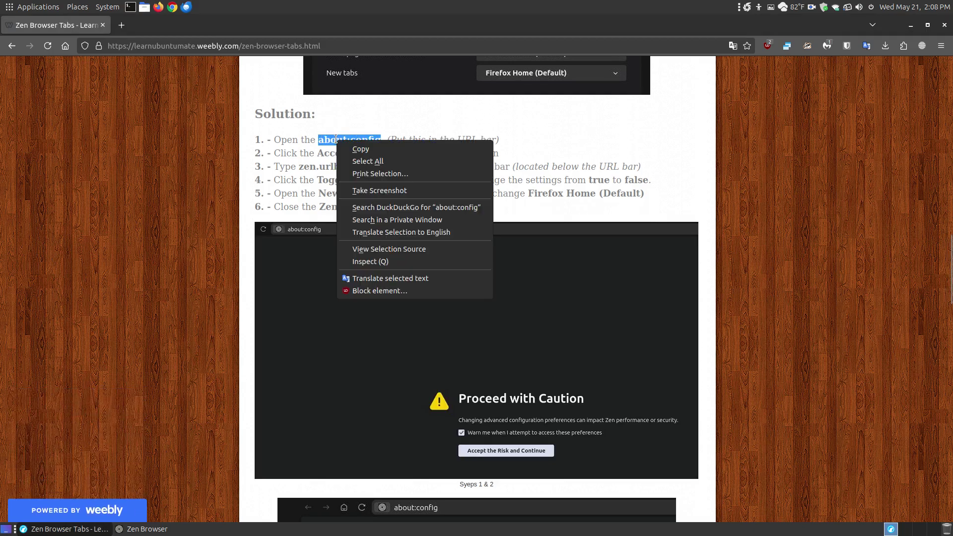
left_click(354, 145)
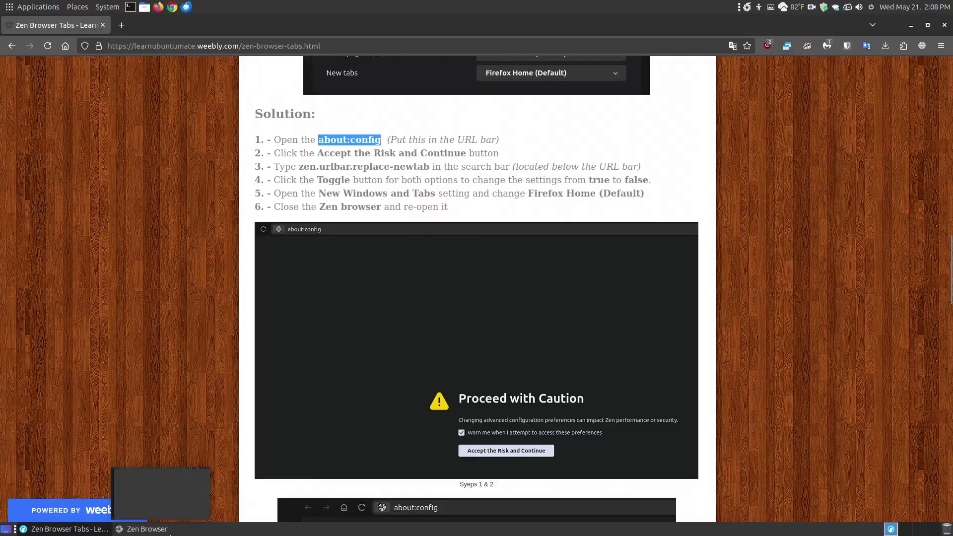
left_click(142, 528)
left_click(139, 23)
Step: Paste and load about:config in Zen, accepting the risk warning to reach preference search
right_click(138, 23)
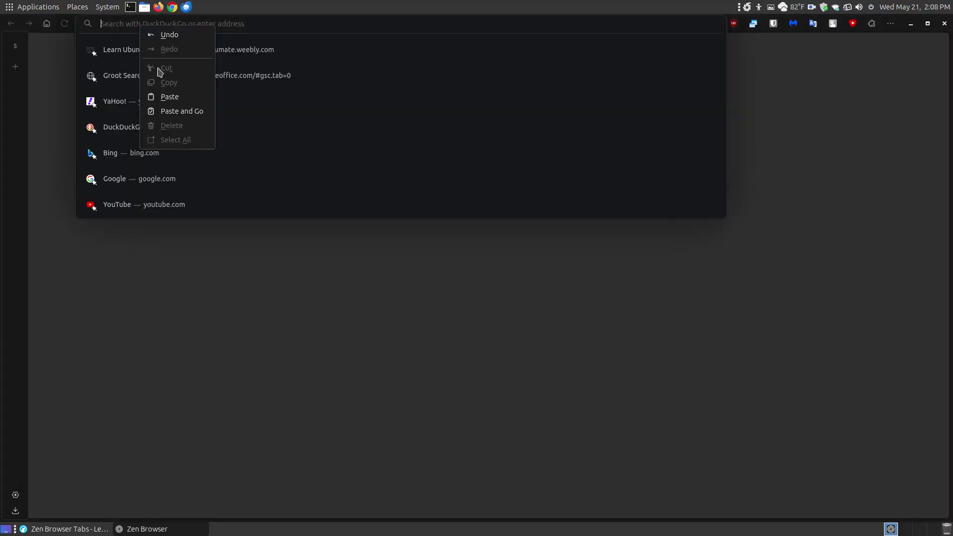
left_click(174, 109)
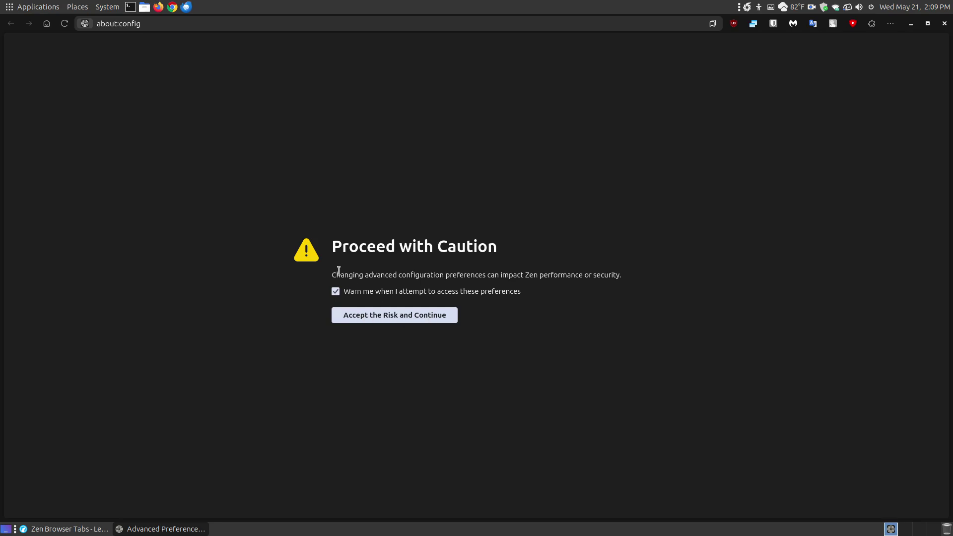
left_click(376, 318)
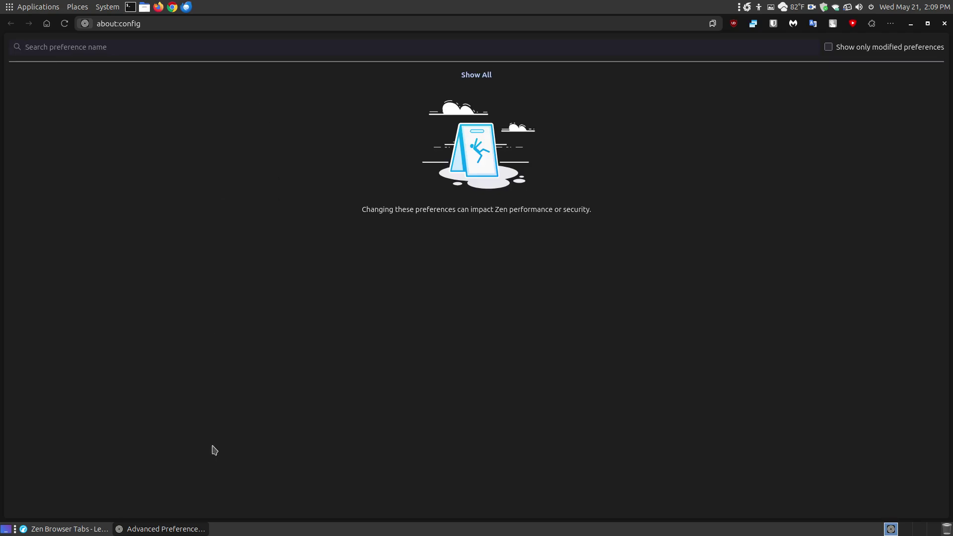
Step: Copy the preference name zen.urlbar.replace-newtab from step 3 of the tutorial
mouse_move(162, 534)
left_click(65, 528)
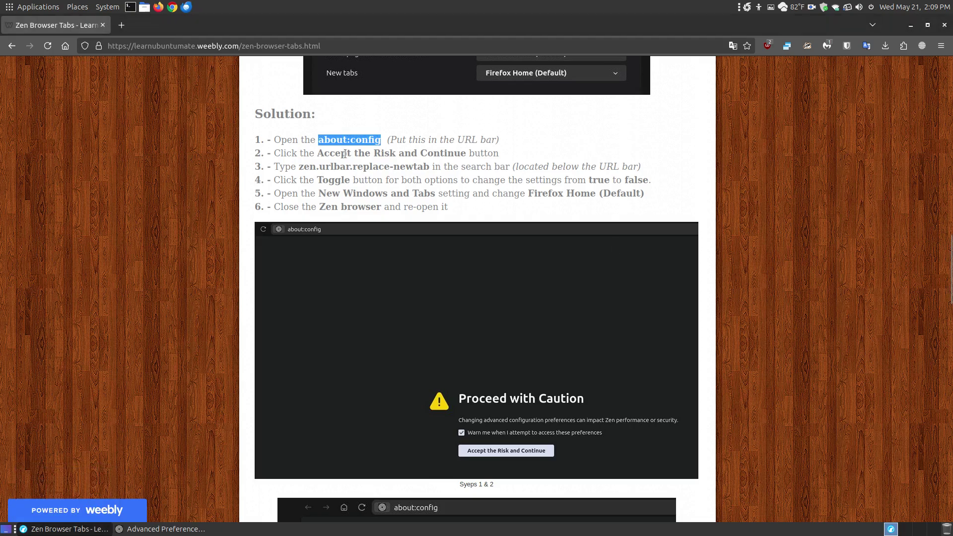
triple_click(431, 167)
left_click(427, 165)
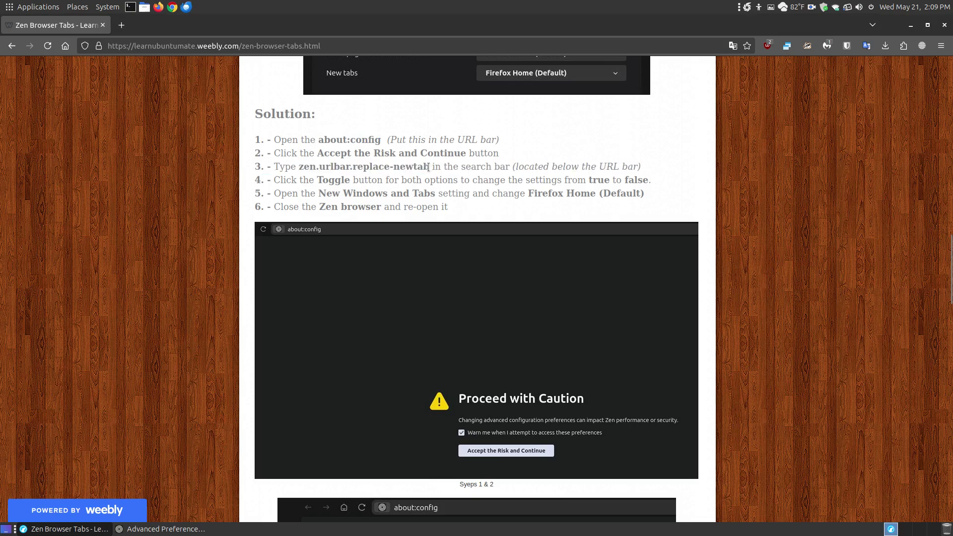
left_click_drag(428, 167, 353, 165)
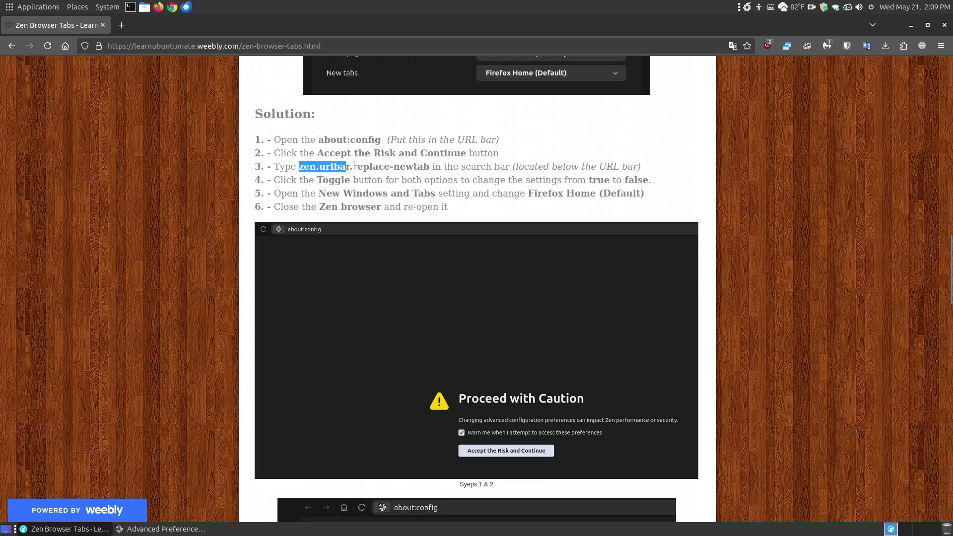
left_click_drag(423, 163, 428, 167)
right_click(417, 167)
left_click(429, 179)
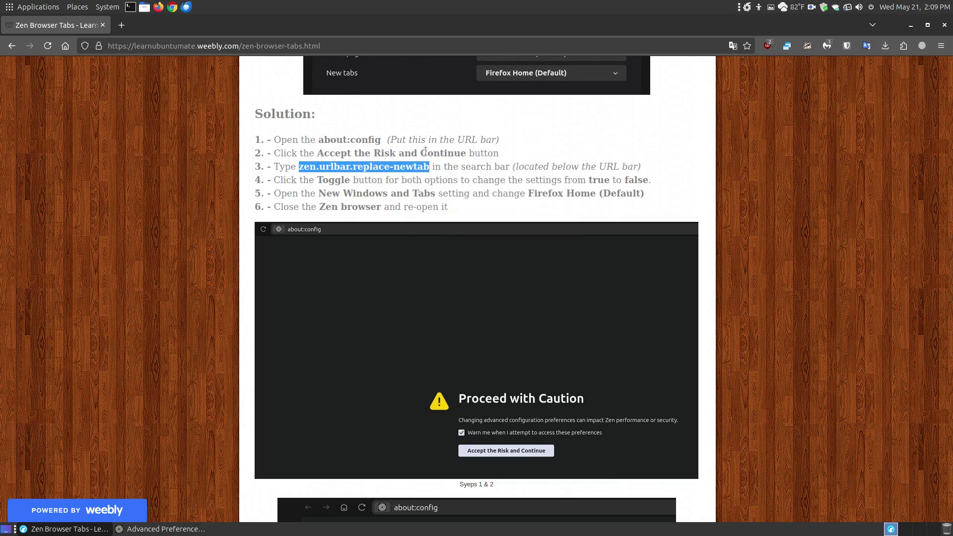
Step: Filter about:config to the pasted name zen.urlbar.replace-newtab
left_click(204, 506)
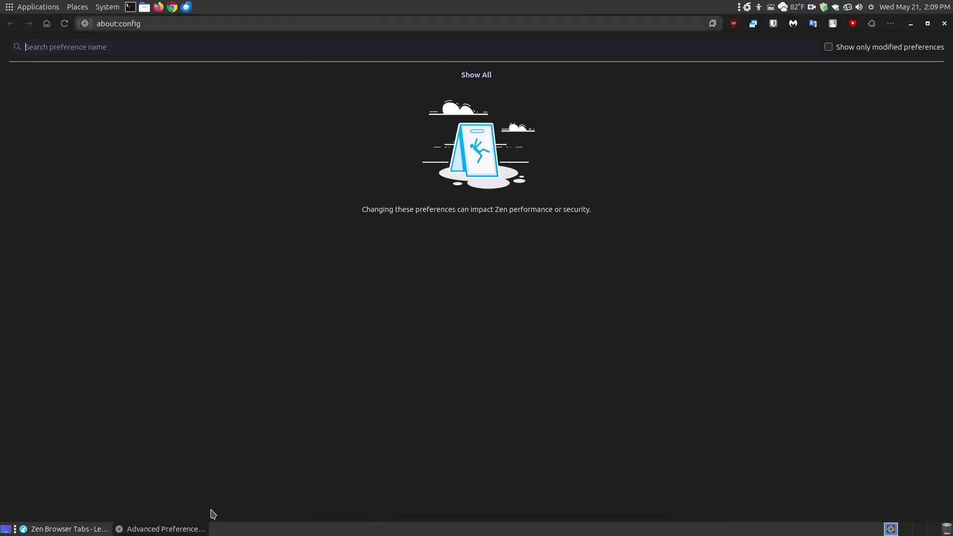
right_click(115, 45)
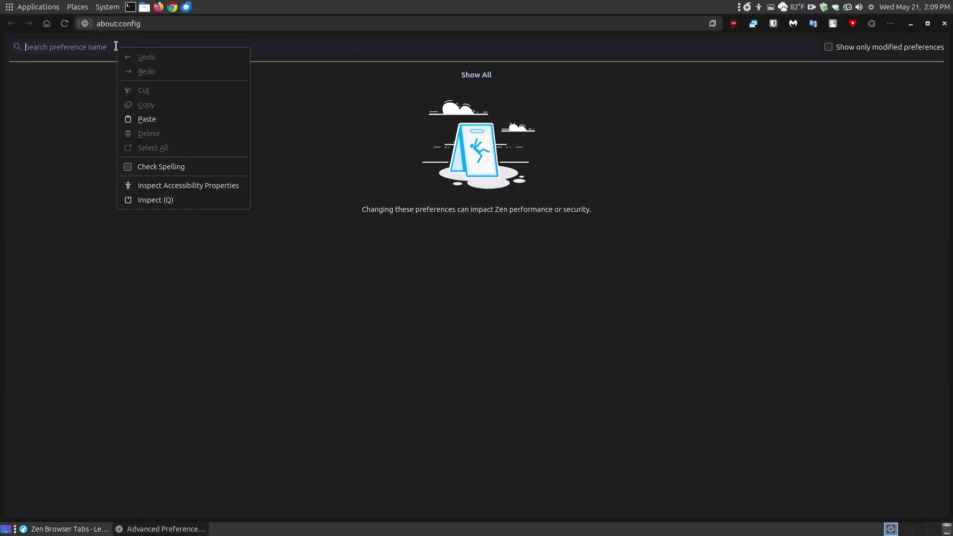
left_click(147, 117)
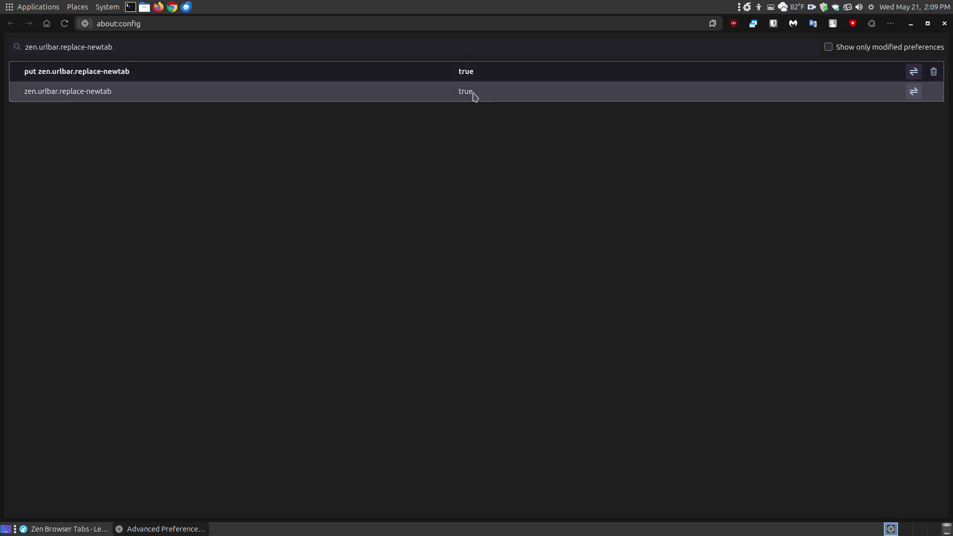
Step: Toggle both zen.urlbar.replace-newtab preferences to false and close the about:config window
left_click(913, 75)
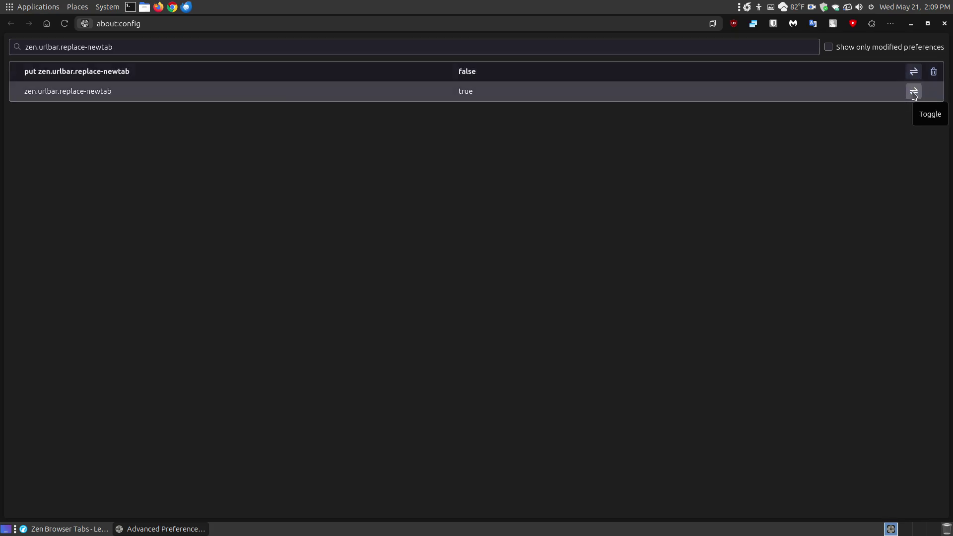
left_click(913, 92)
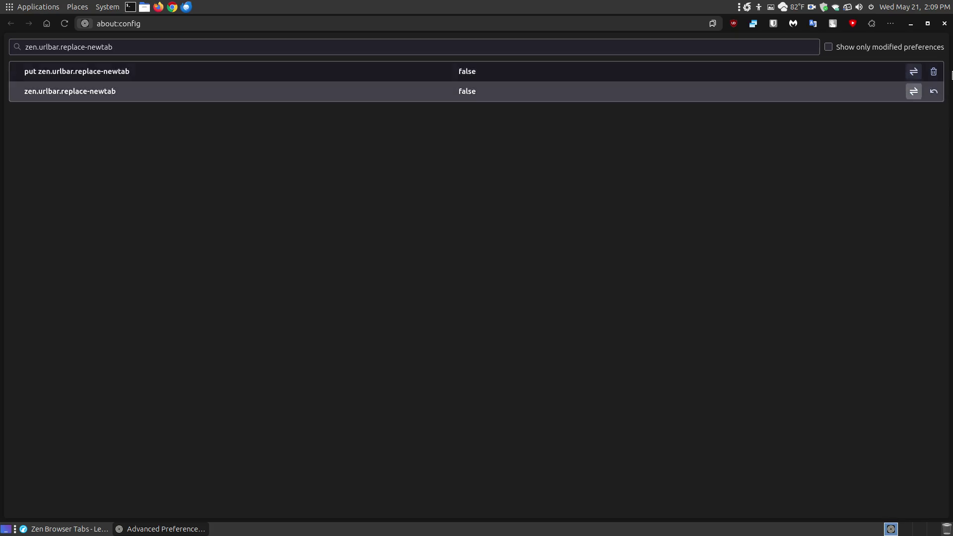
left_click(945, 24)
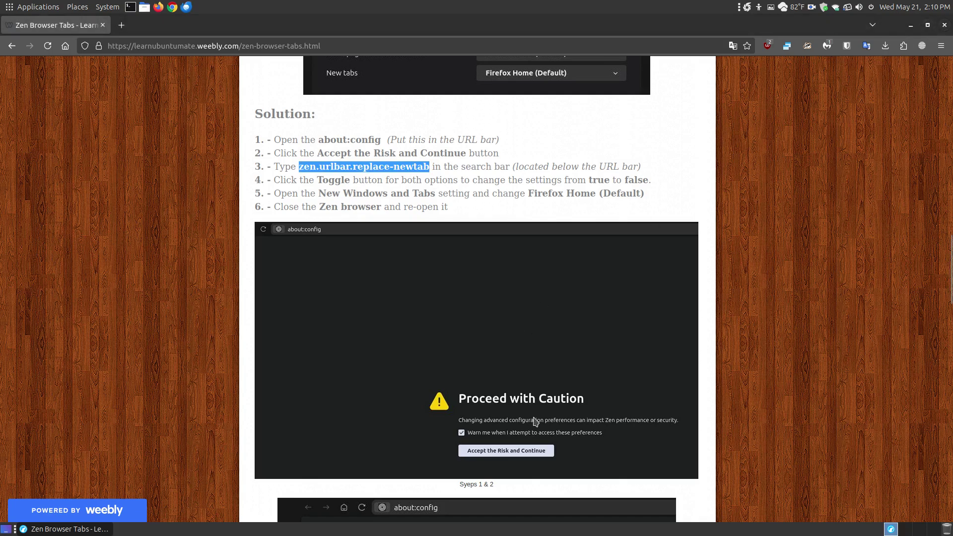
Step: Minimise the Firefox tutorial window to reveal the desktop
scroll(534, 417, "down", 2)
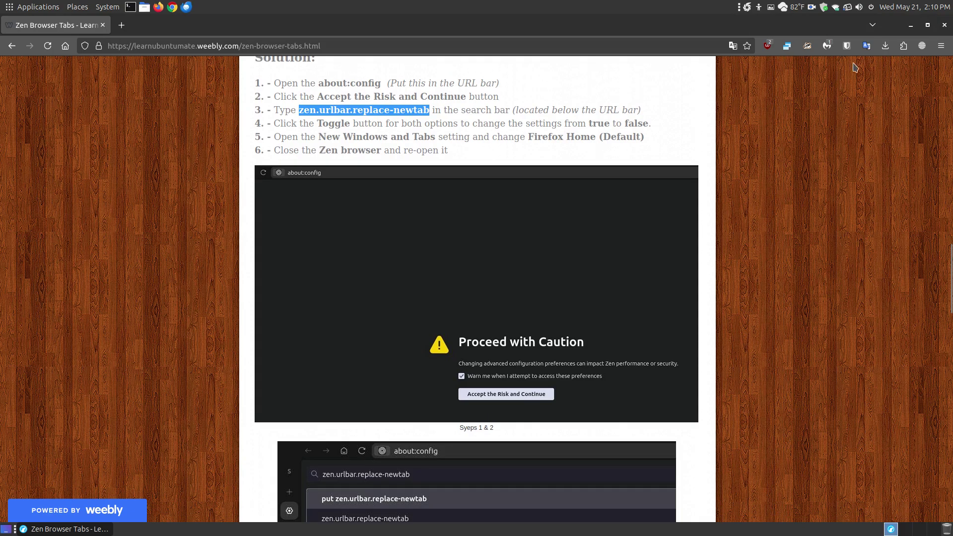
left_click(910, 26)
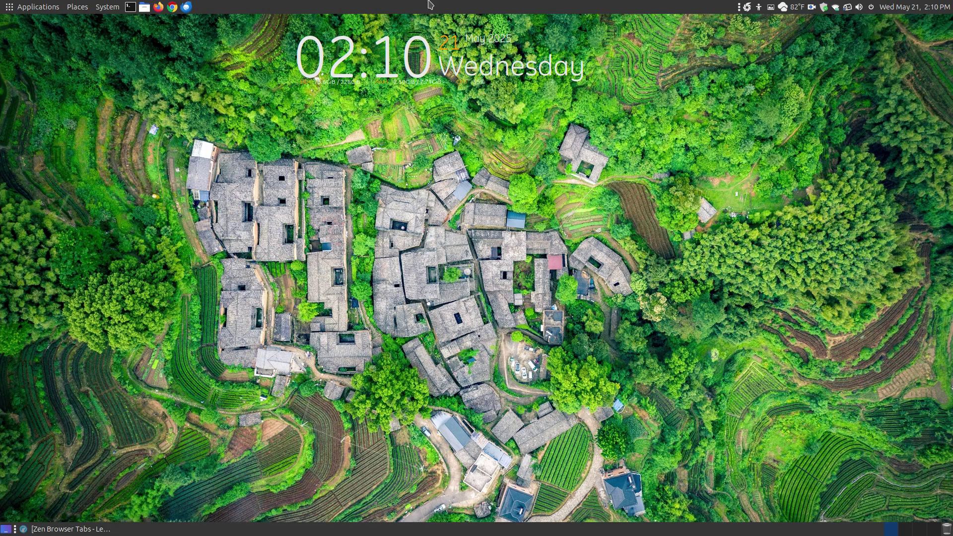
Step: Launch Zen Browser from Applications > Internet
left_click(15, 7)
mouse_move(29, 95)
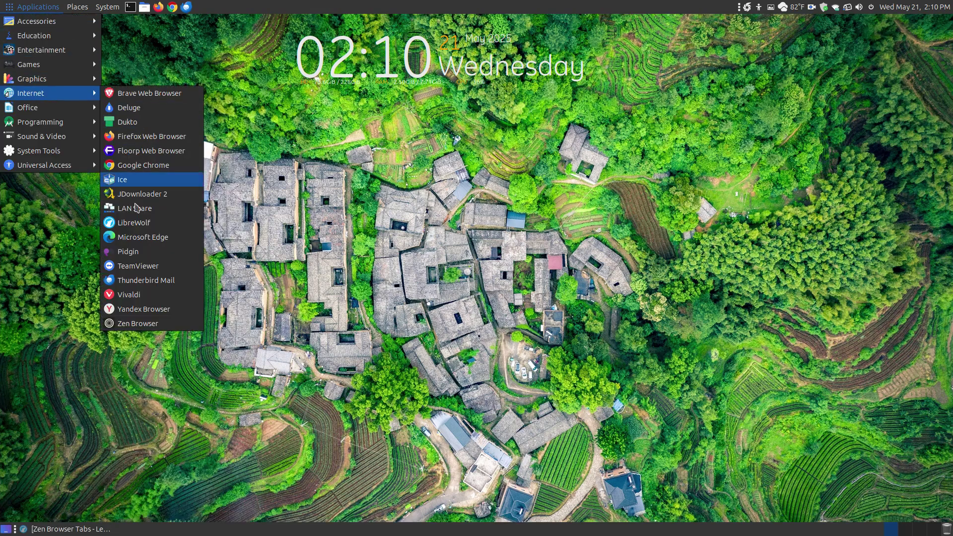
left_click(137, 323)
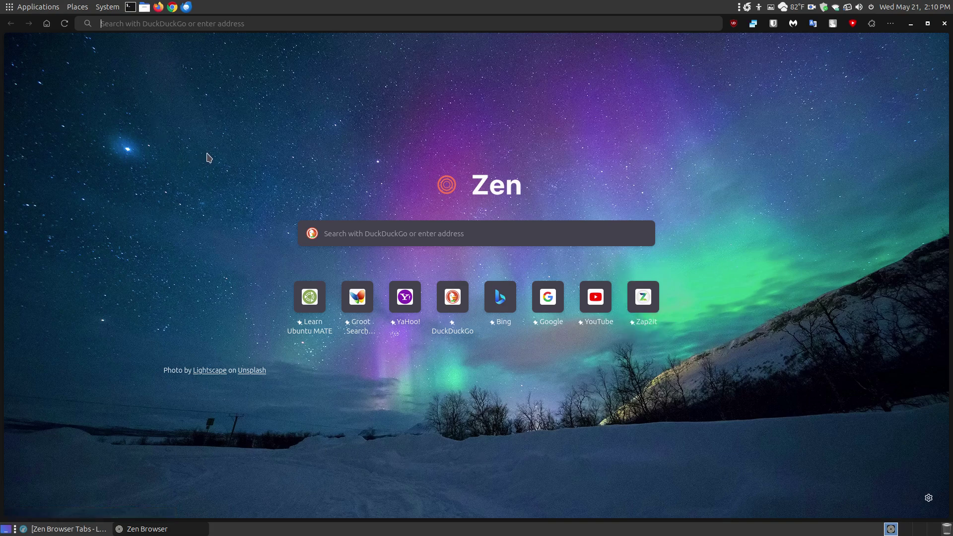
Step: Open a test new tab showing the Zen start page, then close it
mouse_move(1, 143)
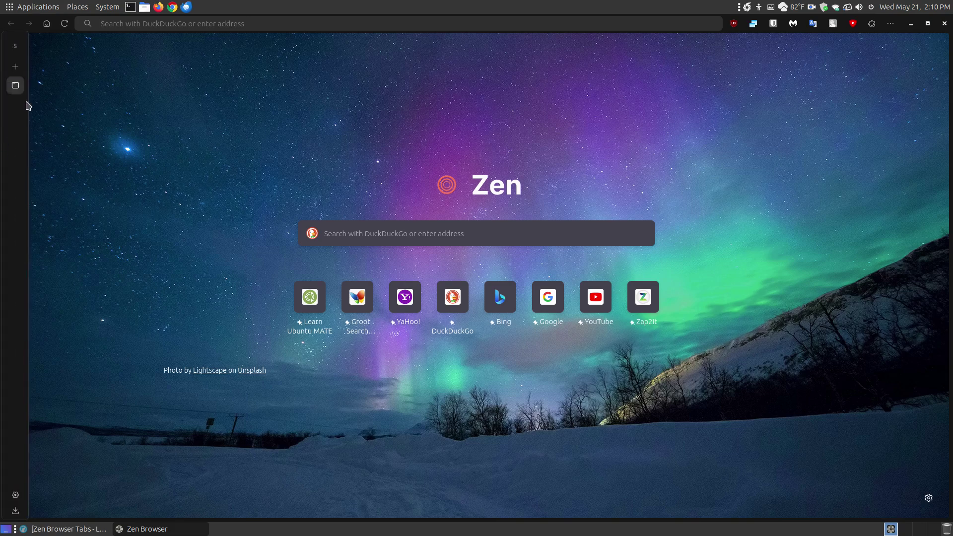
left_click(22, 71)
left_click(11, 98)
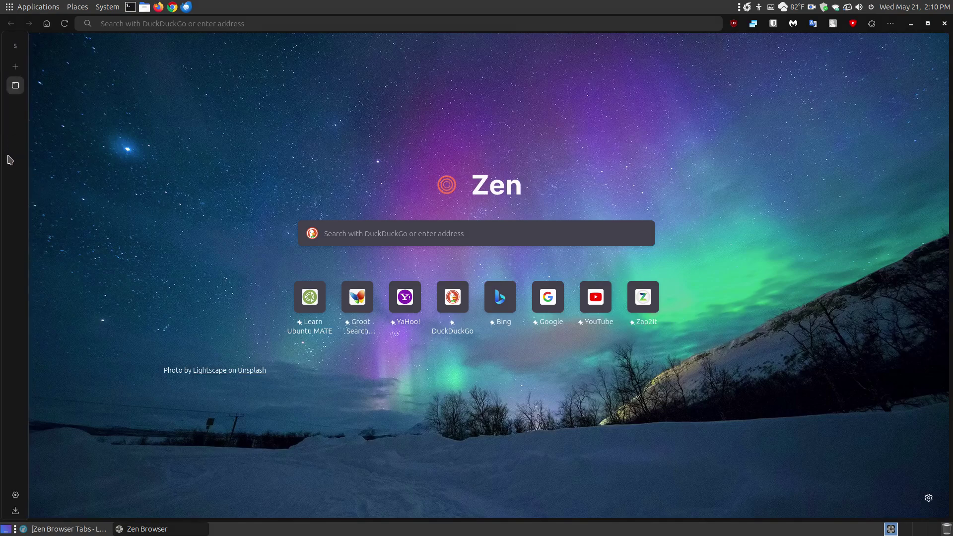
Step: Check the new-tab container choices, dismiss them, then quit Zen Browser
left_click(15, 71)
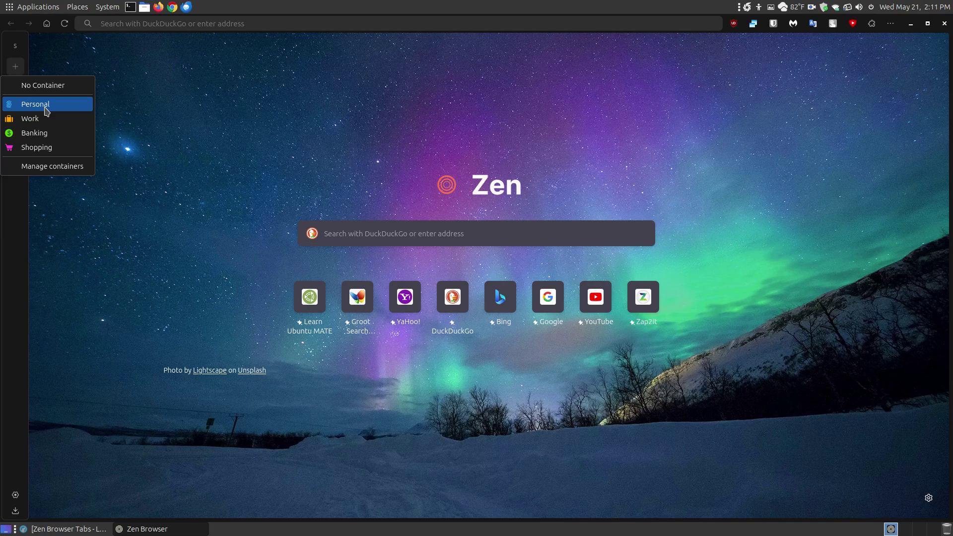
left_click(122, 120)
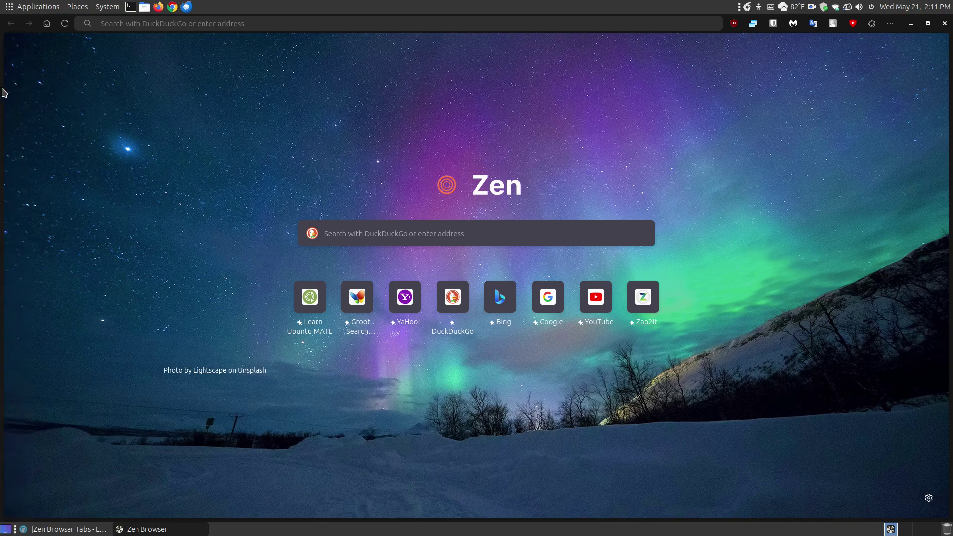
mouse_move(3, 92)
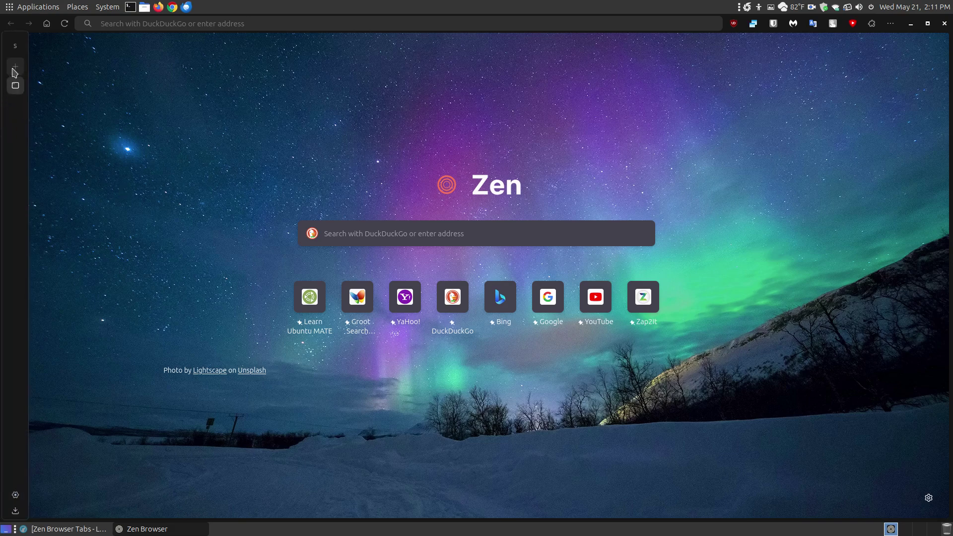
right_click(15, 73)
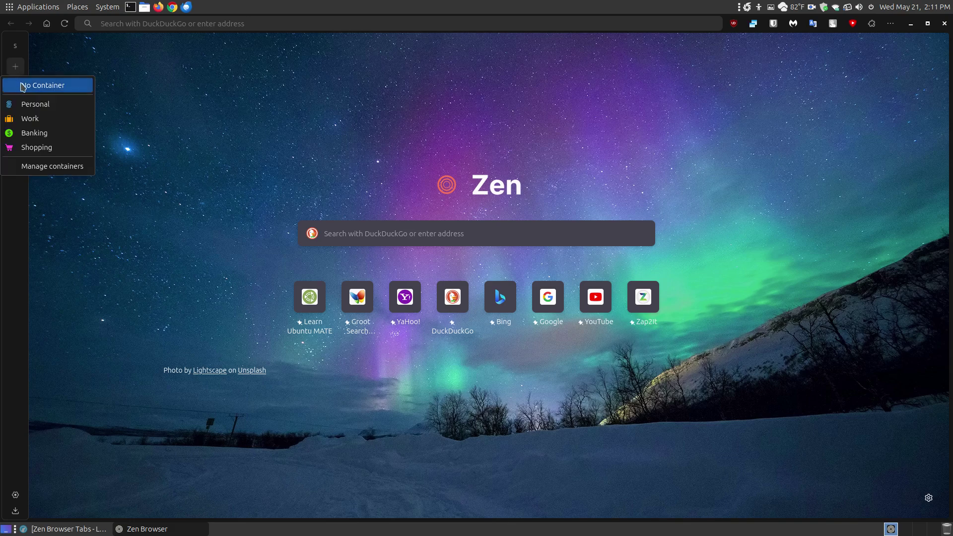
left_click(110, 78)
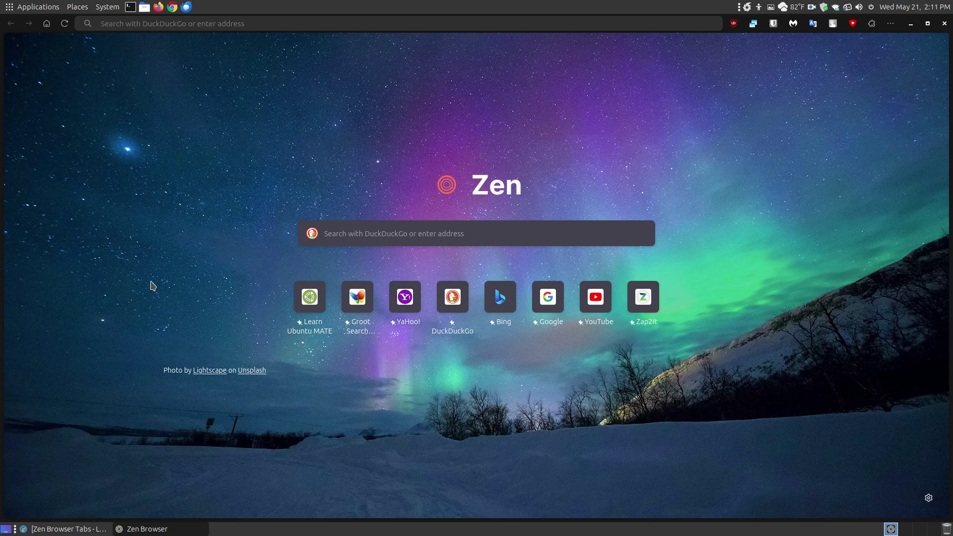
mouse_move(1, 186)
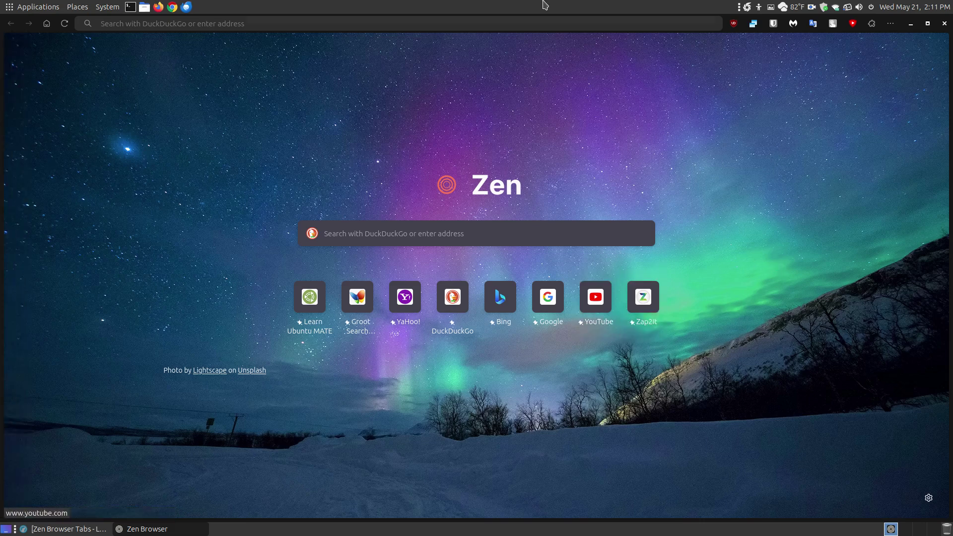
left_click(943, 23)
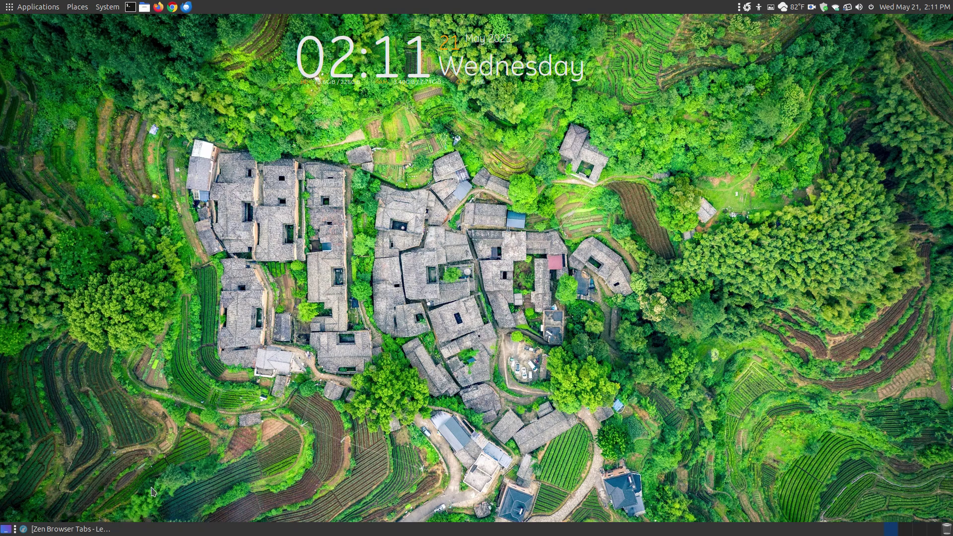
left_click(100, 527)
scroll(644, 334, "down", 20)
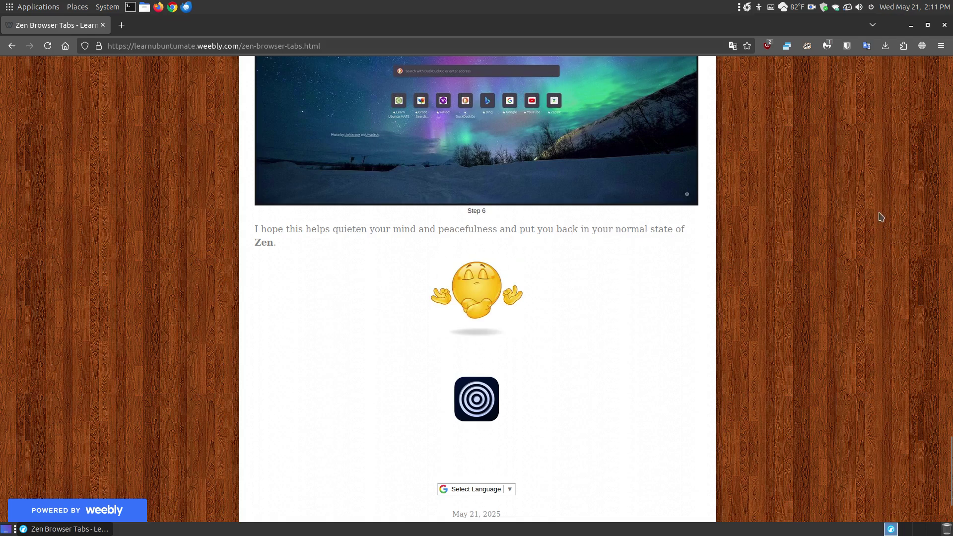
left_click(911, 25)
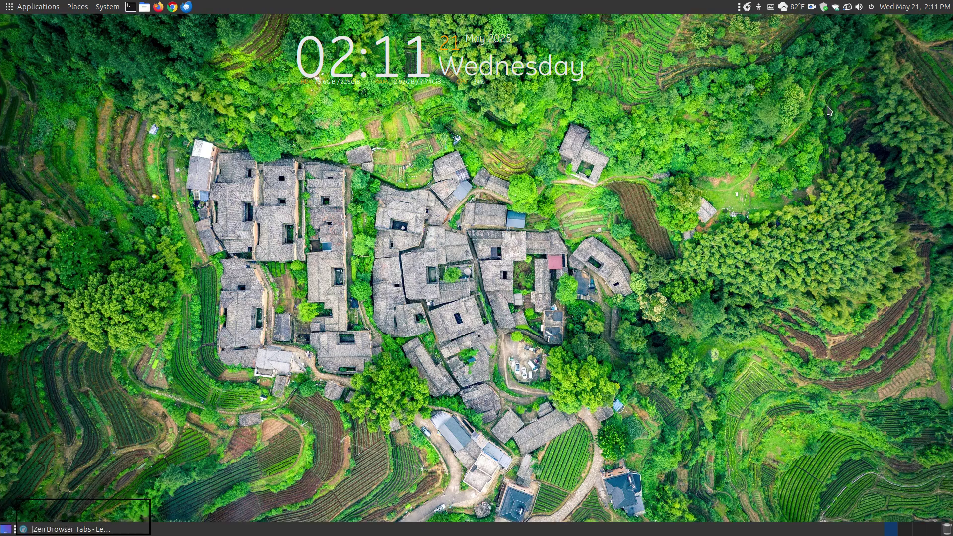